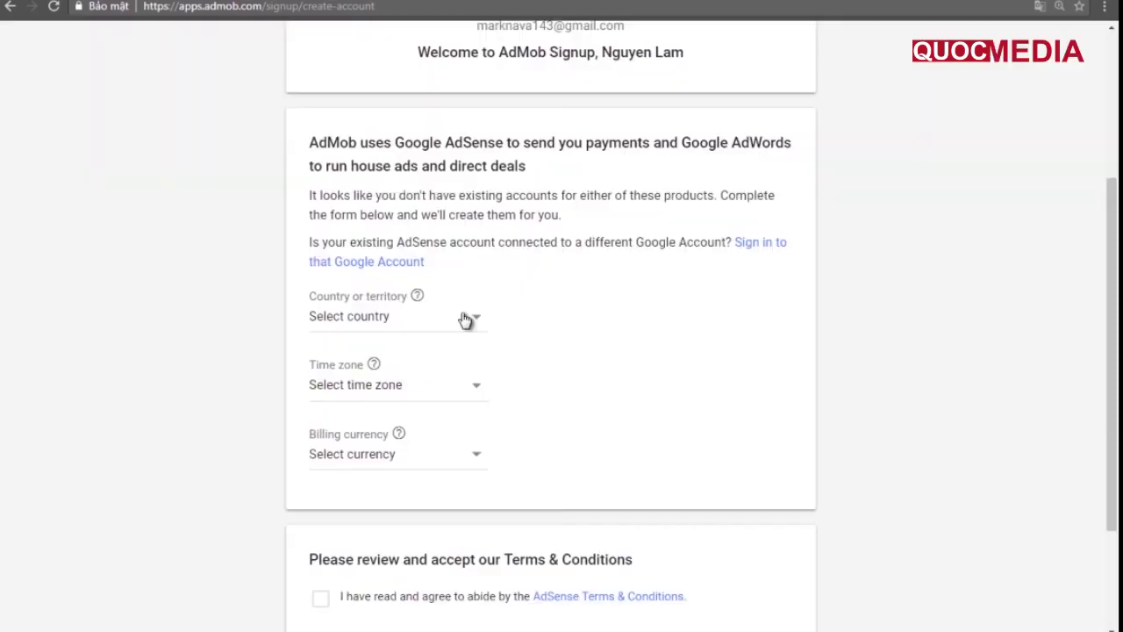
# Set the country to Vietnam, time zone to (UTC+07:00) Ho Chi Minh City, and billing currency to US Dollar.
pyautogui.click(464, 320)
pyautogui.scroll(-1, 455, 386)
pyautogui.scroll(-3, 455, 427)
pyautogui.scroll(-4, 455, 428)
pyautogui.scroll(-20, 456, 427)
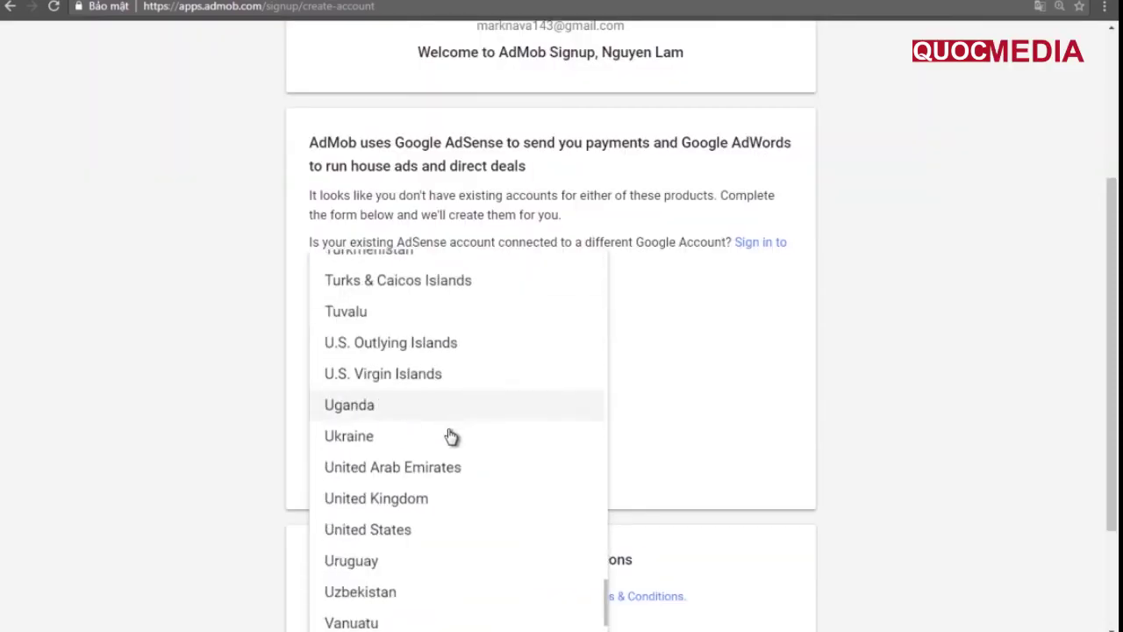
pyautogui.scroll(-2, 427, 554)
pyautogui.click(394, 566)
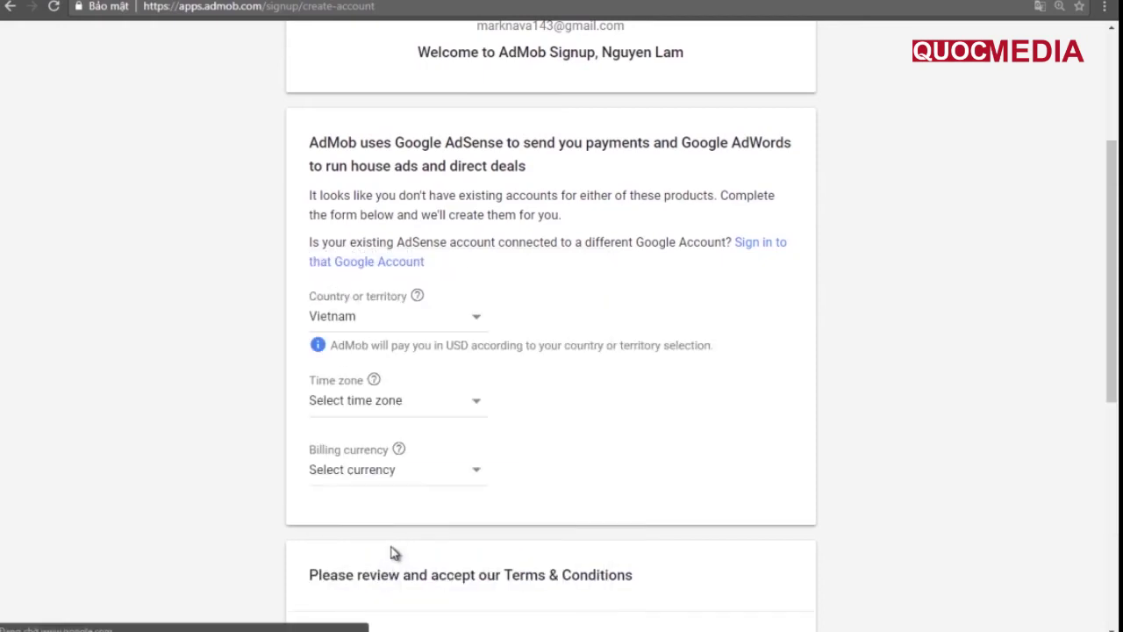
pyautogui.click(421, 402)
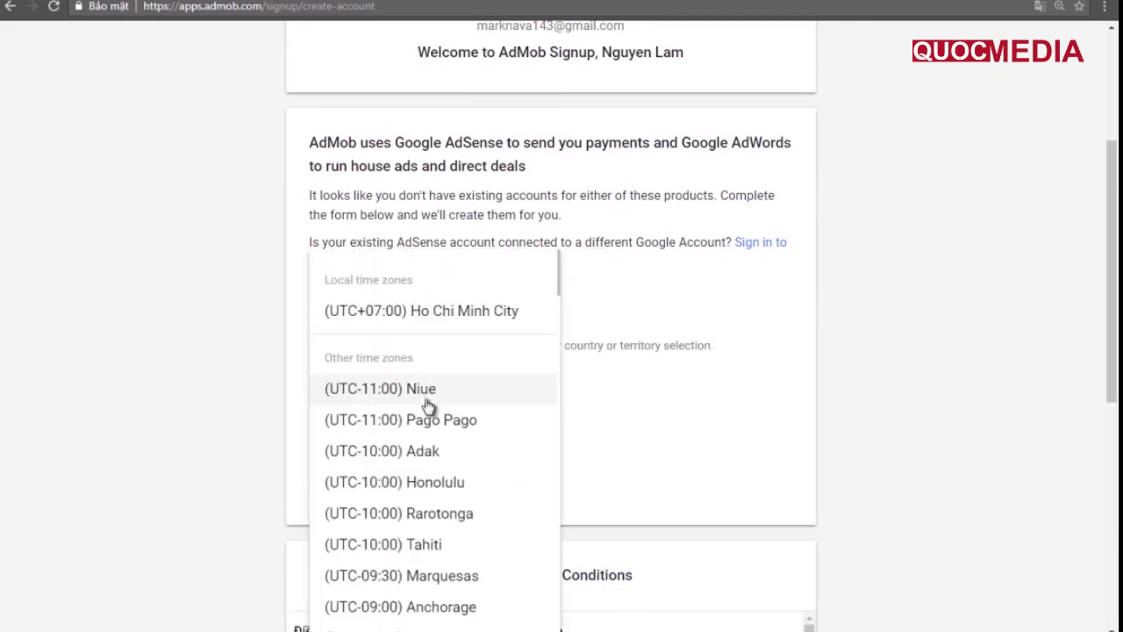
pyautogui.click(428, 325)
pyautogui.scroll(-1, 518, 489)
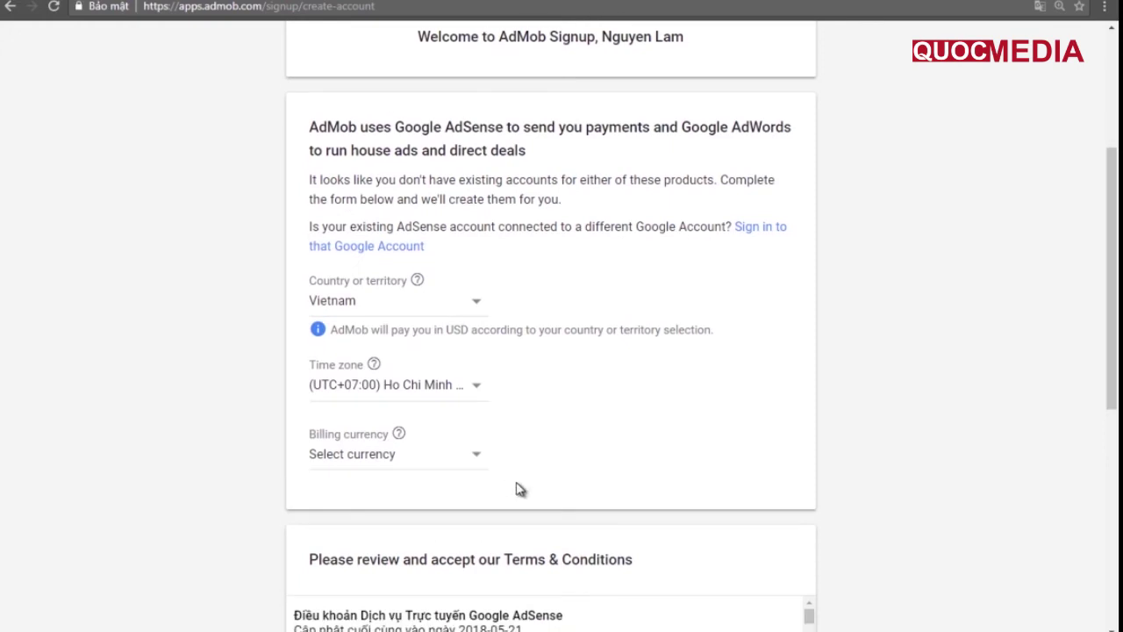
pyautogui.scroll(-2, 518, 489)
pyautogui.click(453, 318)
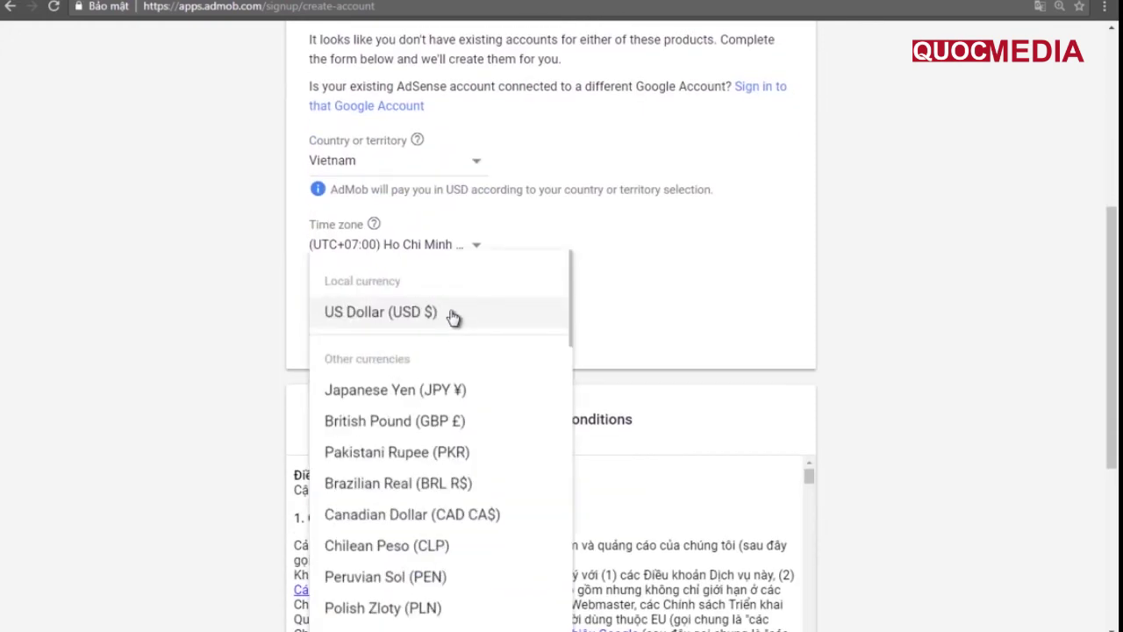
pyautogui.click(416, 316)
# Accept the AdSense terms and conditions and create the AdMob account.
pyautogui.scroll(-3, 849, 469)
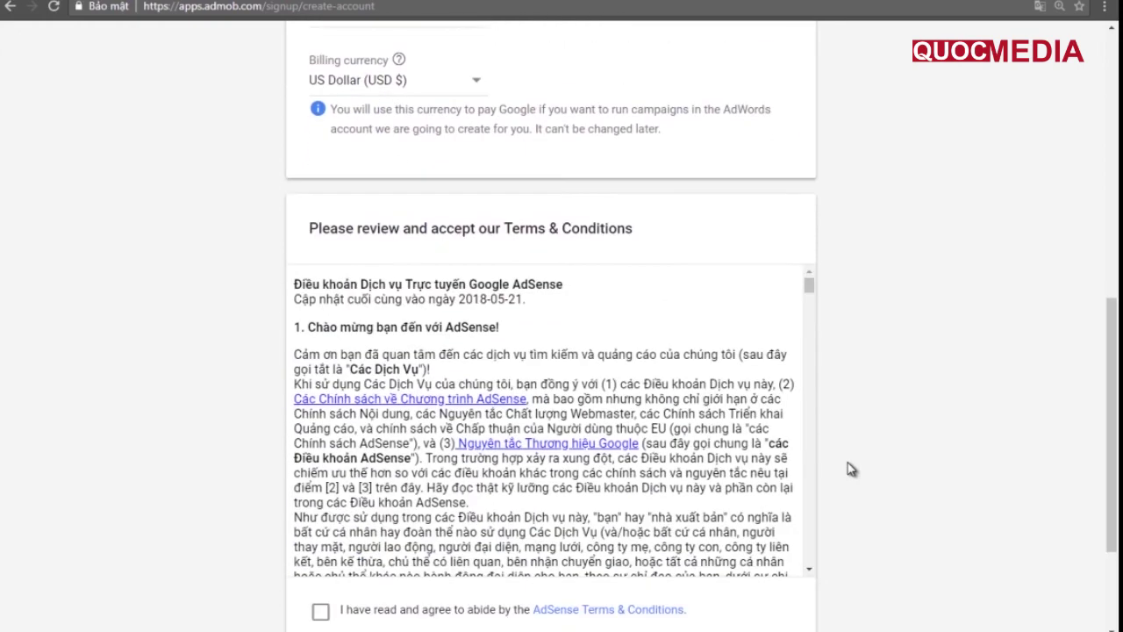
pyautogui.scroll(-2, 849, 470)
pyautogui.click(320, 456)
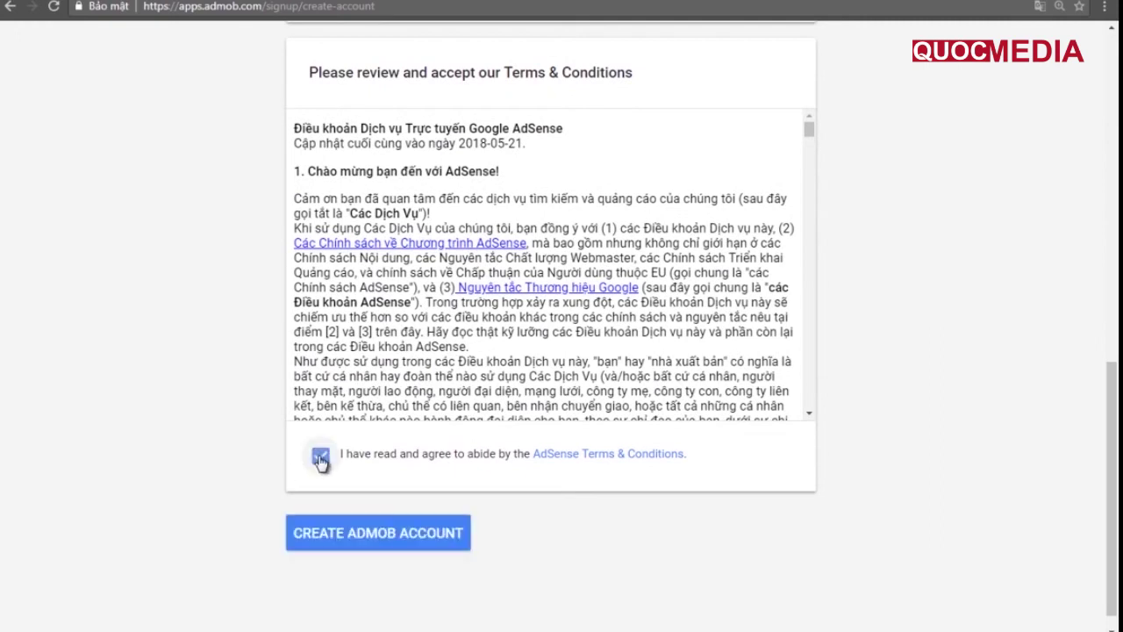
pyautogui.scroll(3, 186, 431)
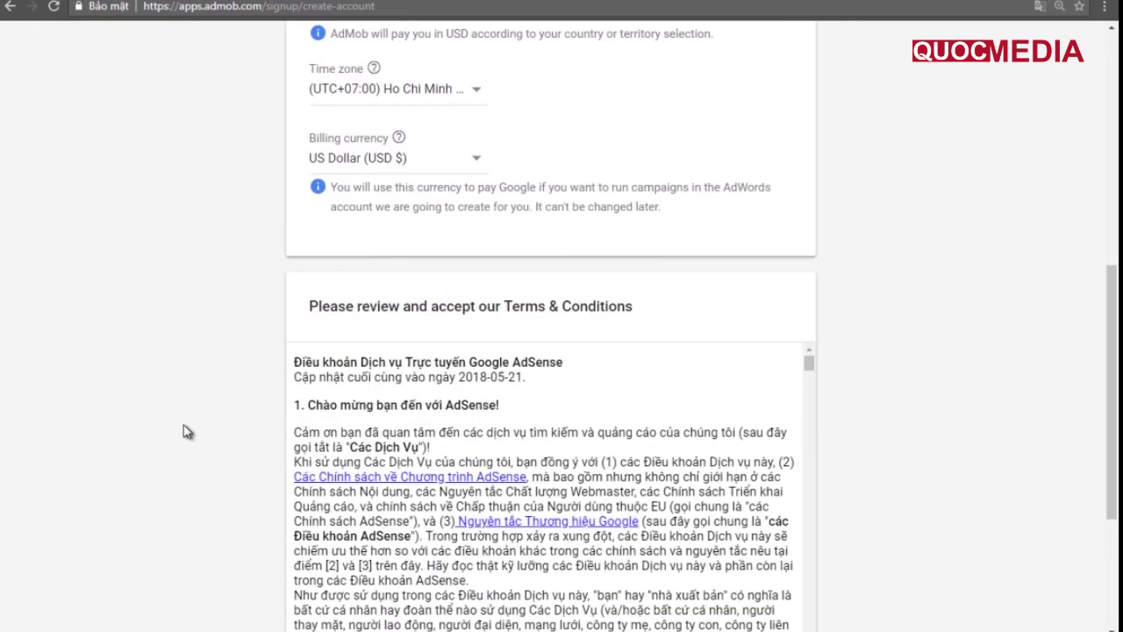
pyautogui.scroll(3, 186, 431)
pyautogui.scroll(1, 186, 431)
pyautogui.scroll(2, 186, 431)
pyautogui.scroll(-2, 186, 431)
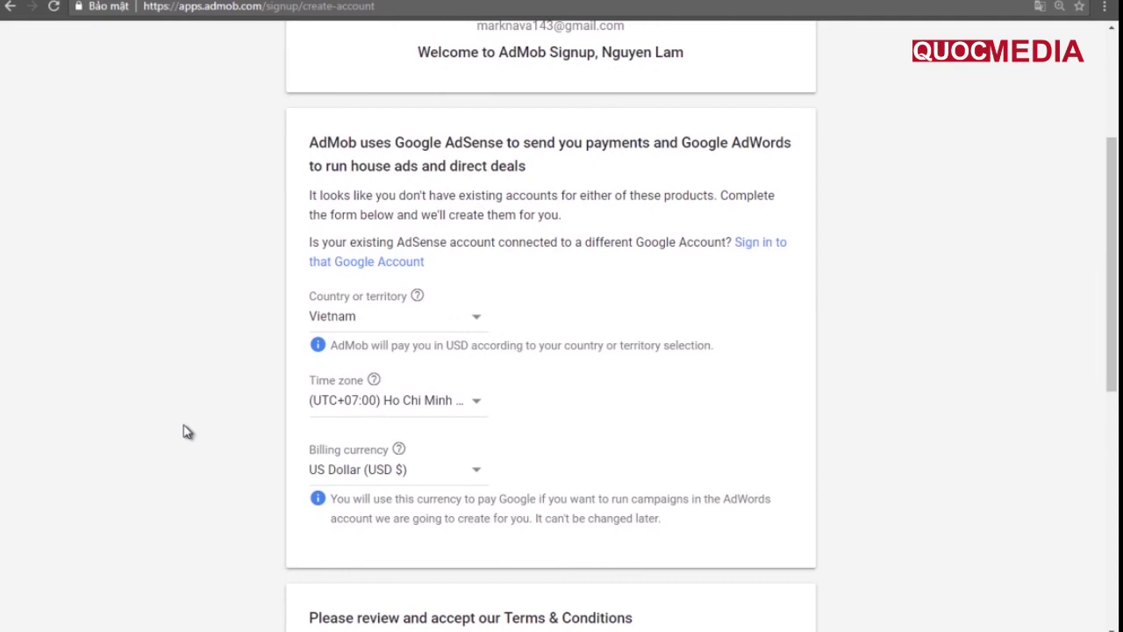
pyautogui.scroll(-1, 186, 431)
pyautogui.scroll(-3, 186, 431)
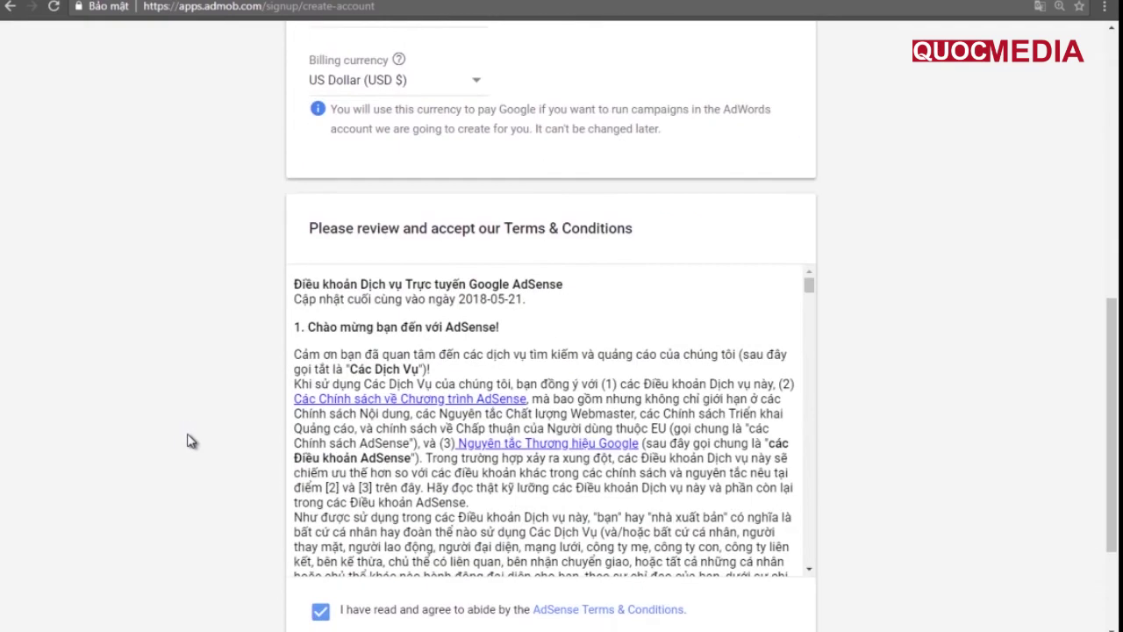
pyautogui.scroll(-2, 191, 441)
pyautogui.click(439, 510)
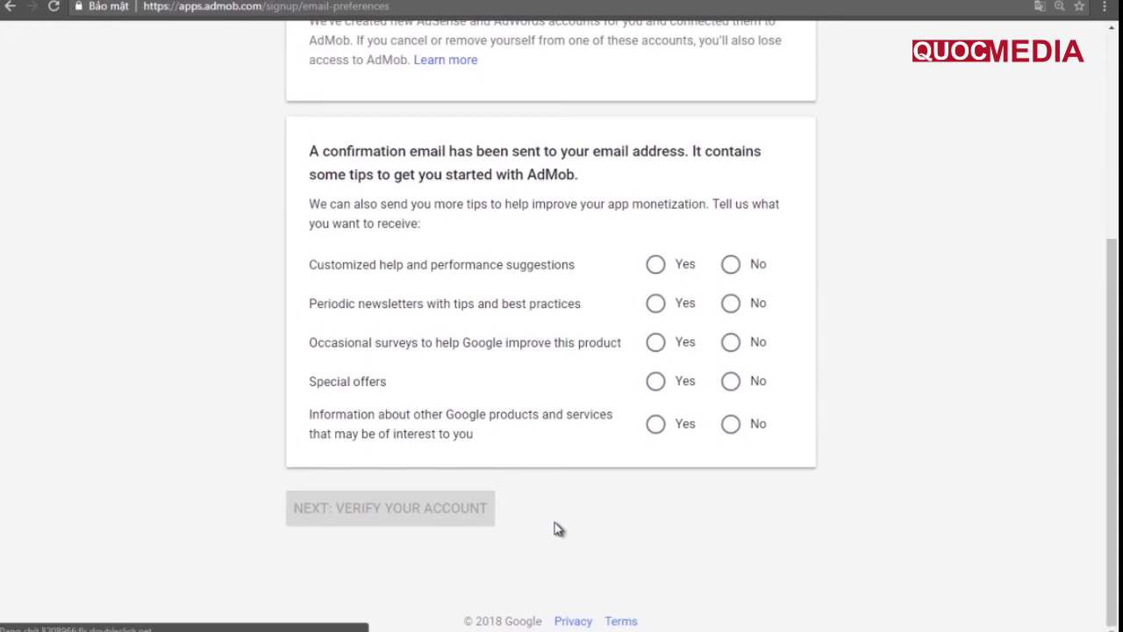
# Opt in to help suggestions, newsletters, surveys, special offers, and other Google product info.
pyautogui.scroll(1, 569, 452)
pyautogui.scroll(3, 580, 451)
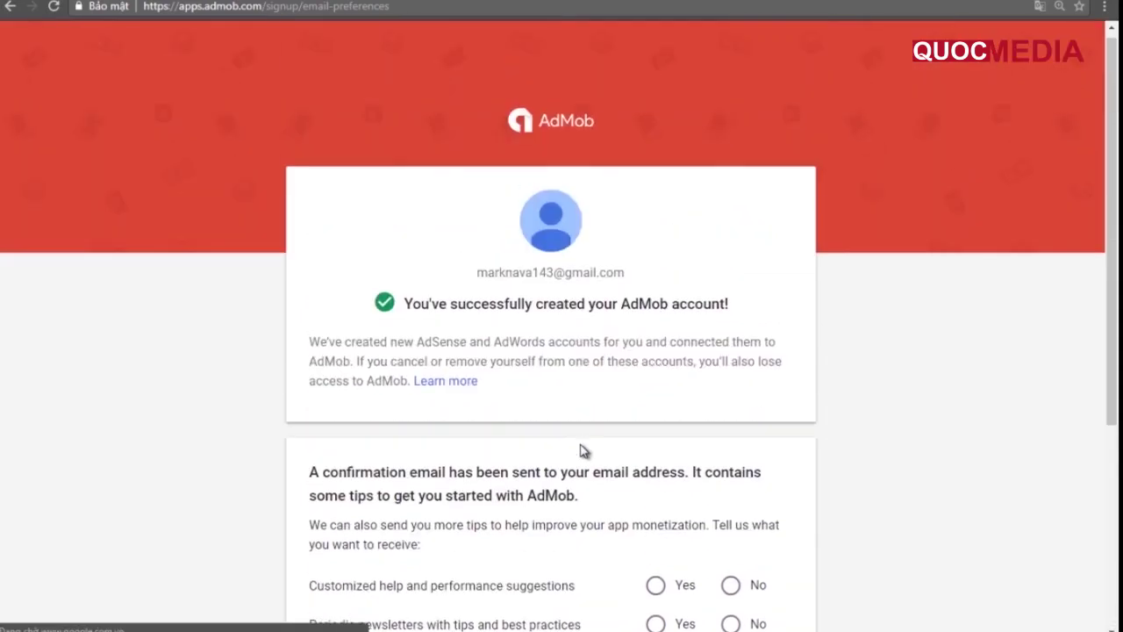
pyautogui.scroll(-3, 579, 451)
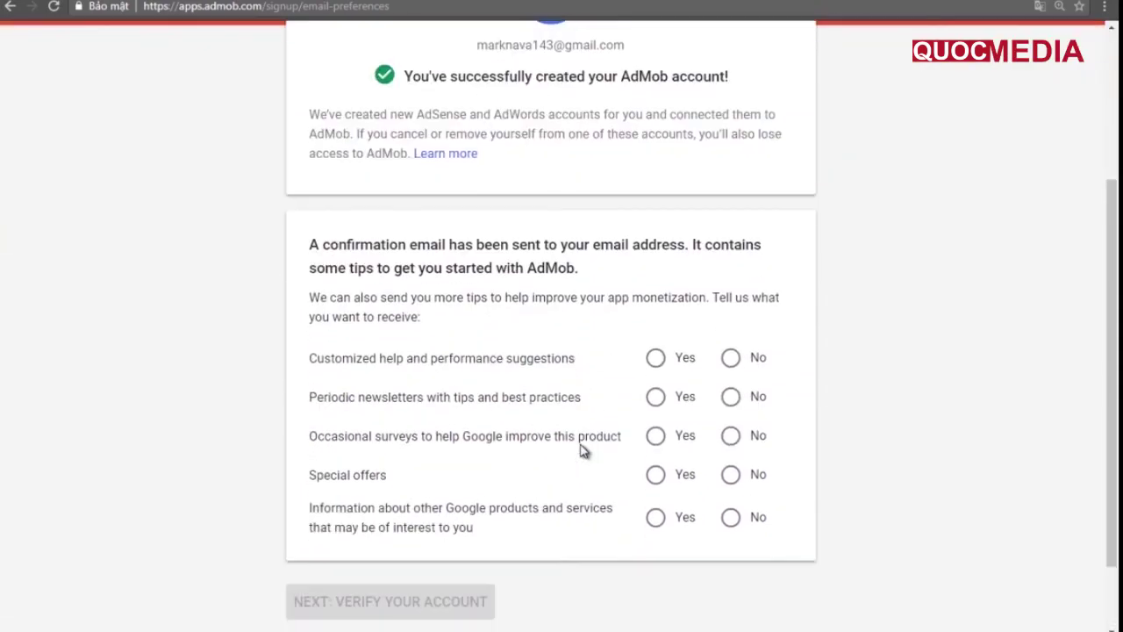
pyautogui.scroll(-1, 581, 450)
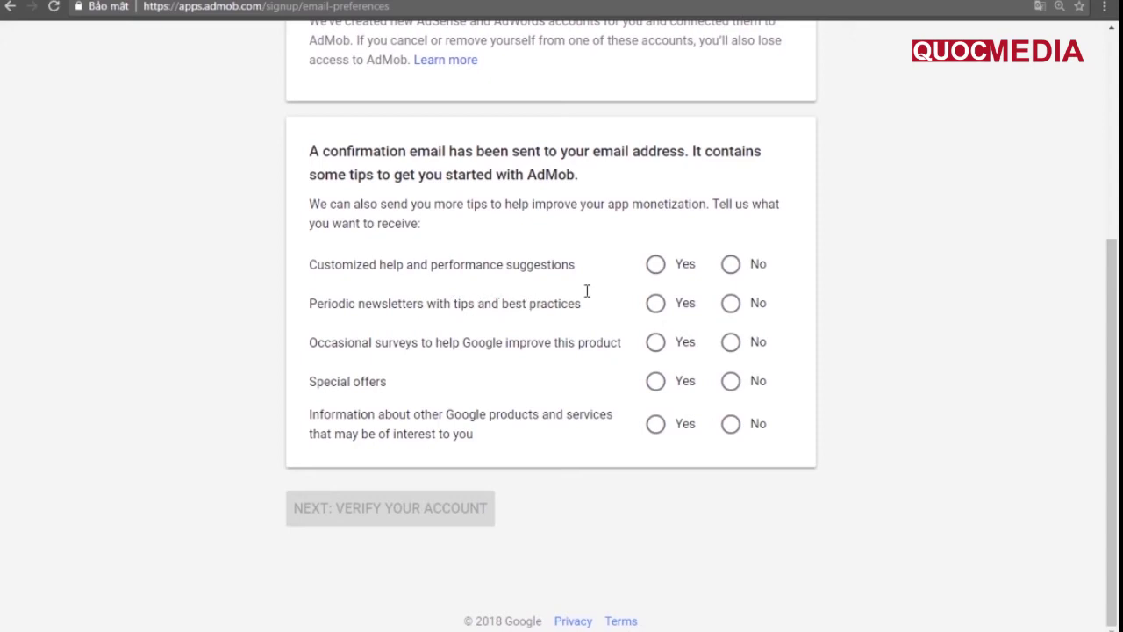
pyautogui.click(656, 266)
pyautogui.click(657, 304)
pyautogui.click(656, 343)
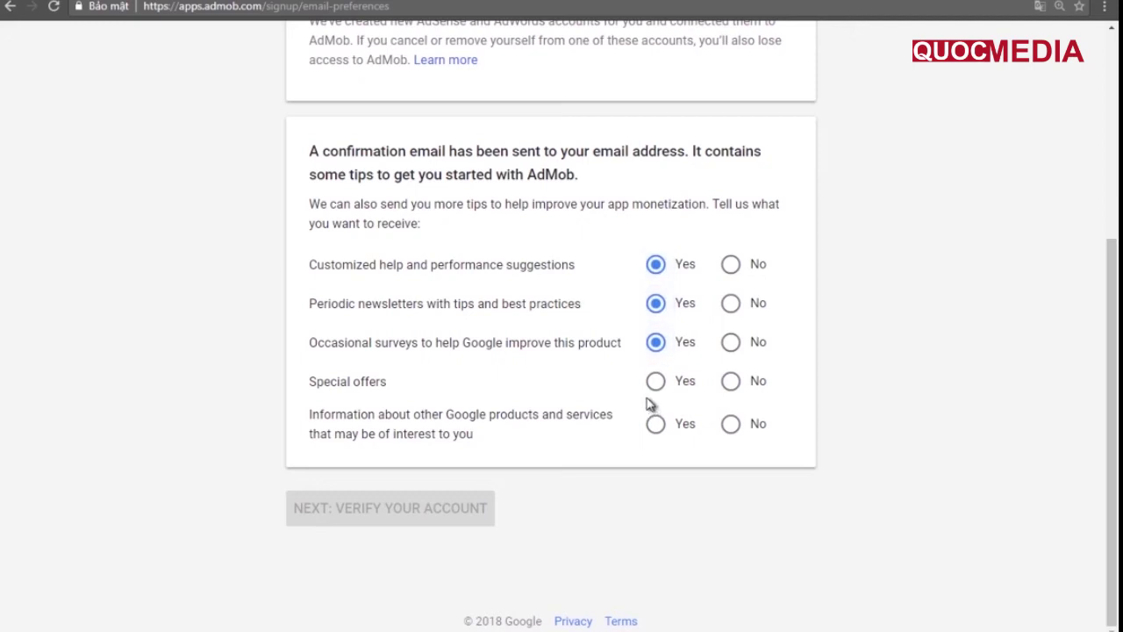
pyautogui.click(656, 383)
pyautogui.click(657, 429)
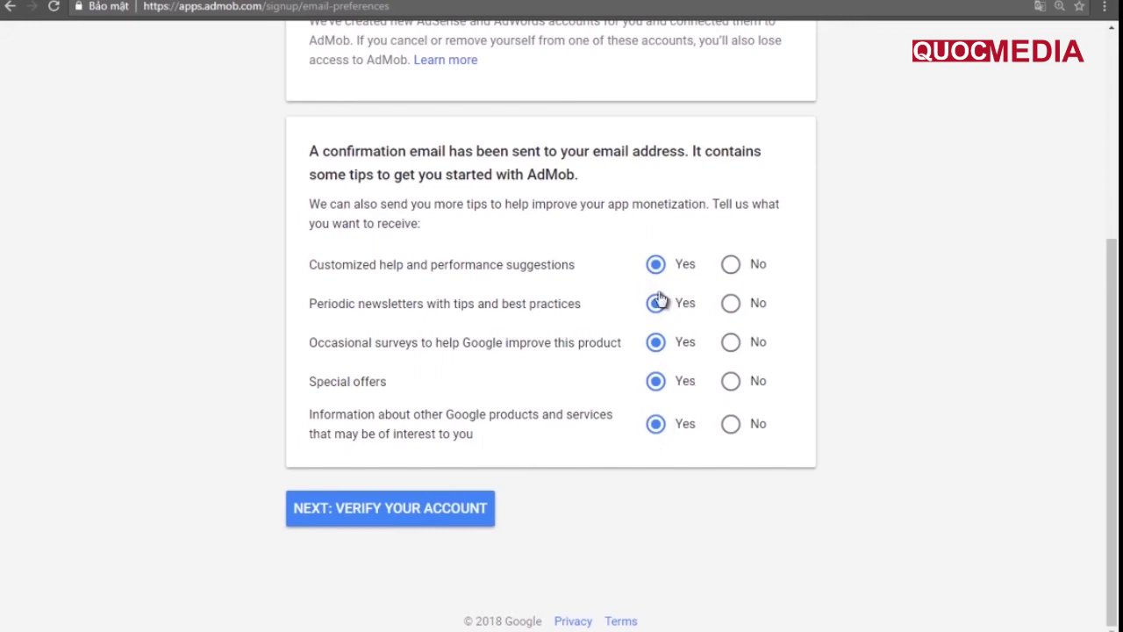
# Proceed to the account verification page.
pyautogui.scroll(3, 530, 460)
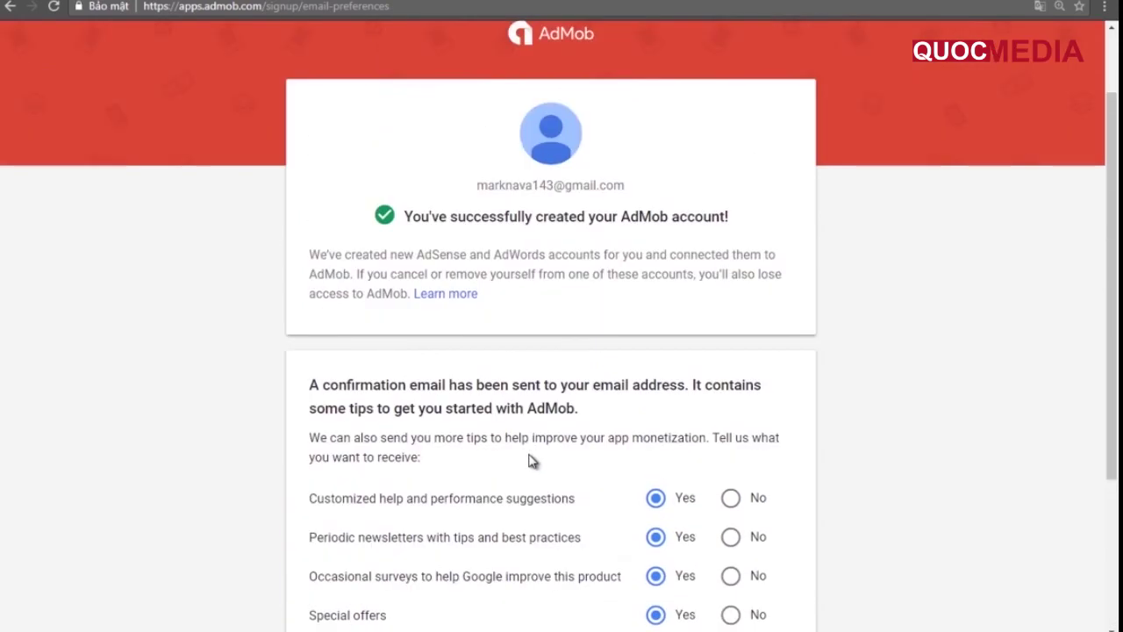
pyautogui.scroll(-3, 532, 460)
pyautogui.scroll(3, 532, 460)
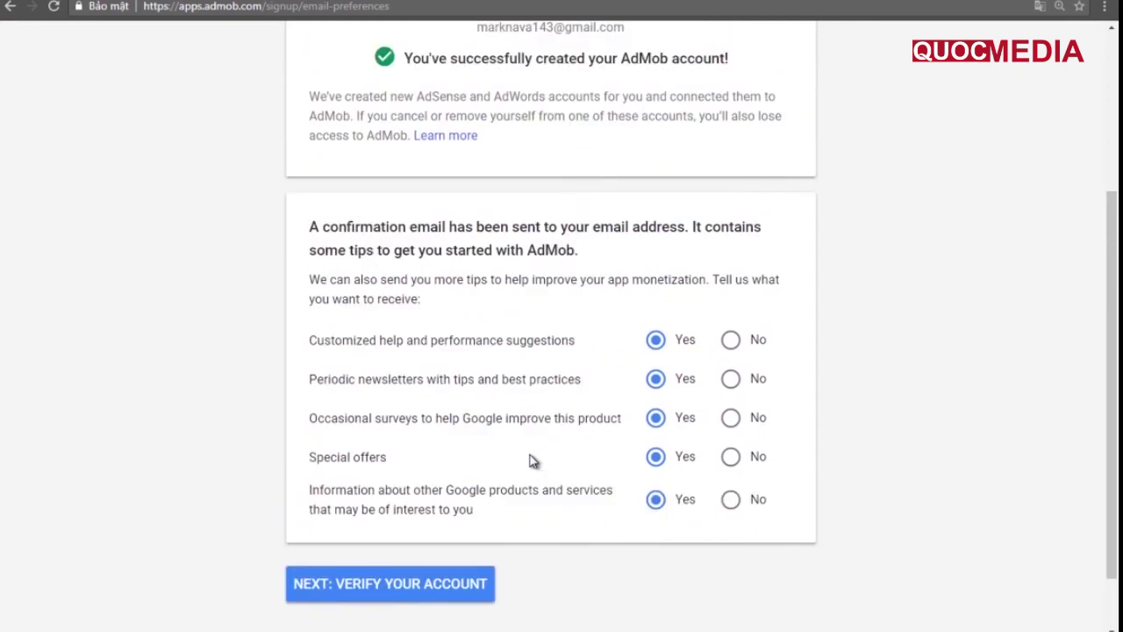
pyautogui.scroll(-3, 531, 460)
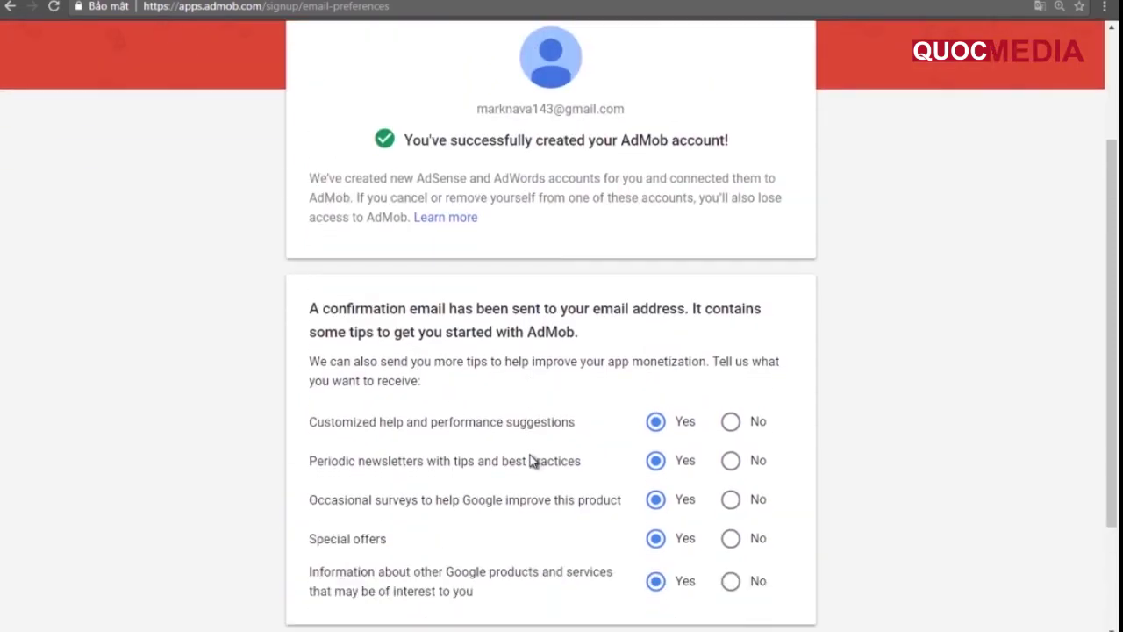
pyautogui.click(401, 509)
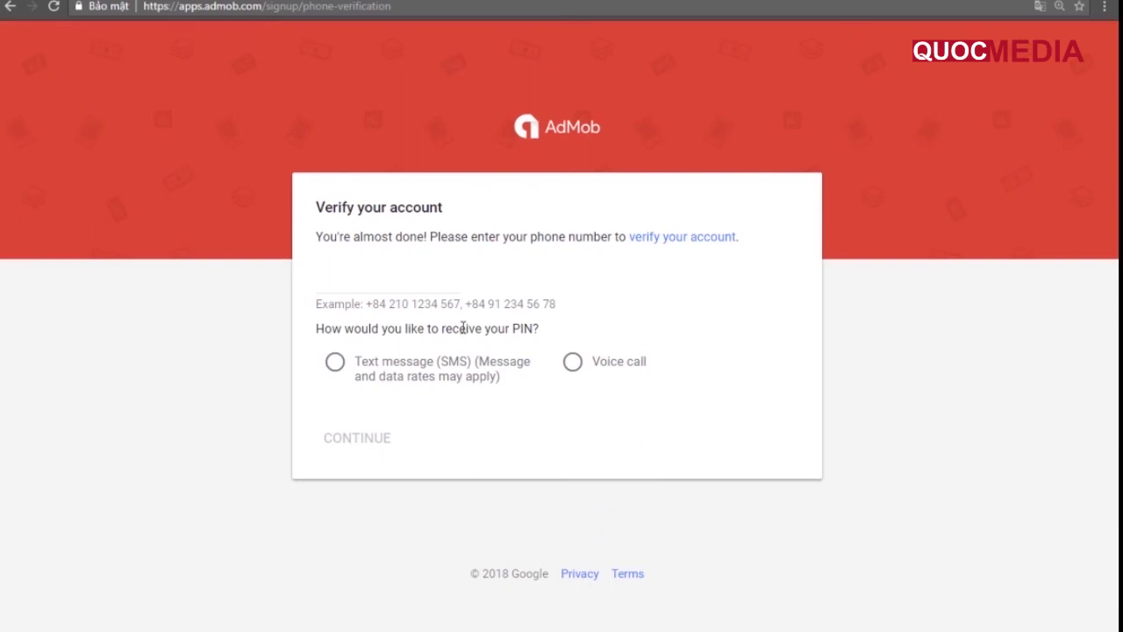
# Enter the account's +84 phone number, choose SMS delivery, and request the PIN.
pyautogui.click(393, 293)
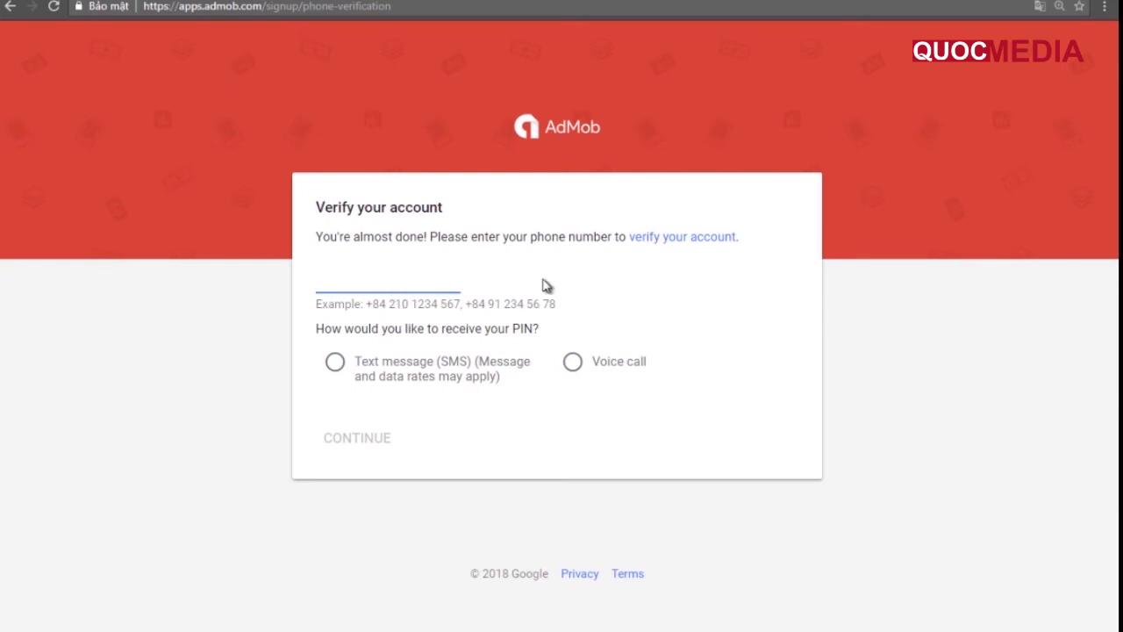
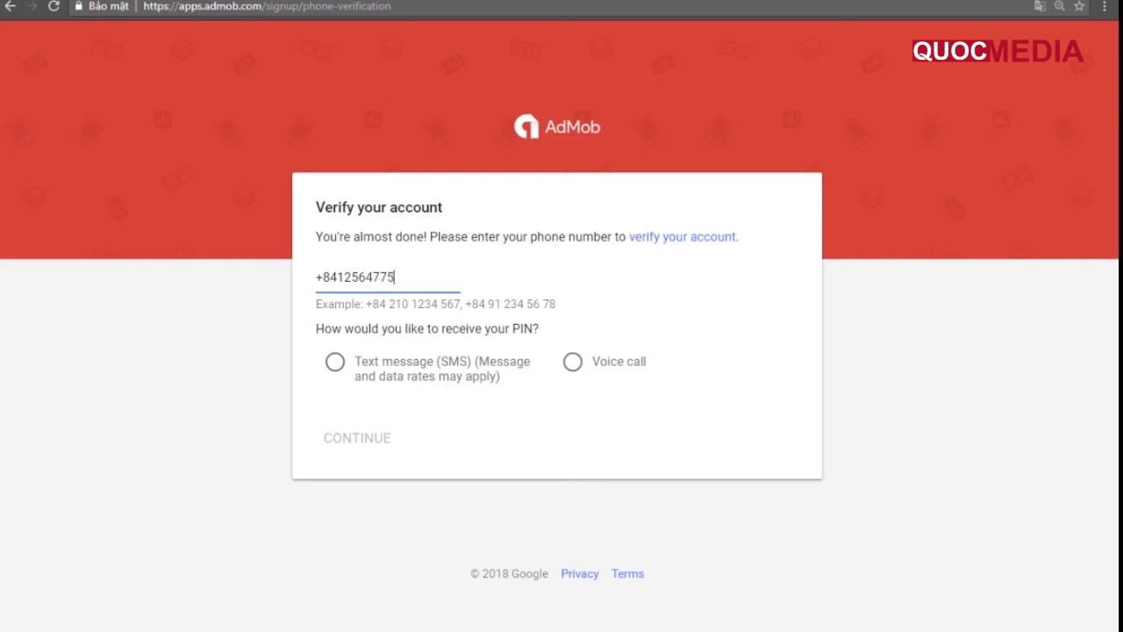
pyautogui.click(336, 364)
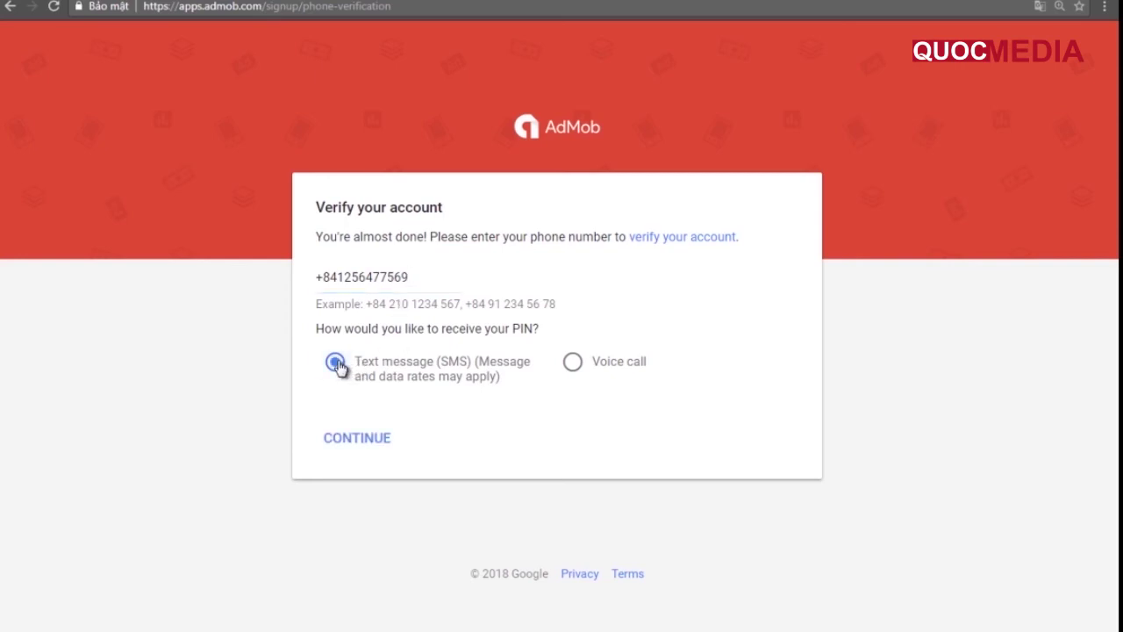
pyautogui.click(348, 439)
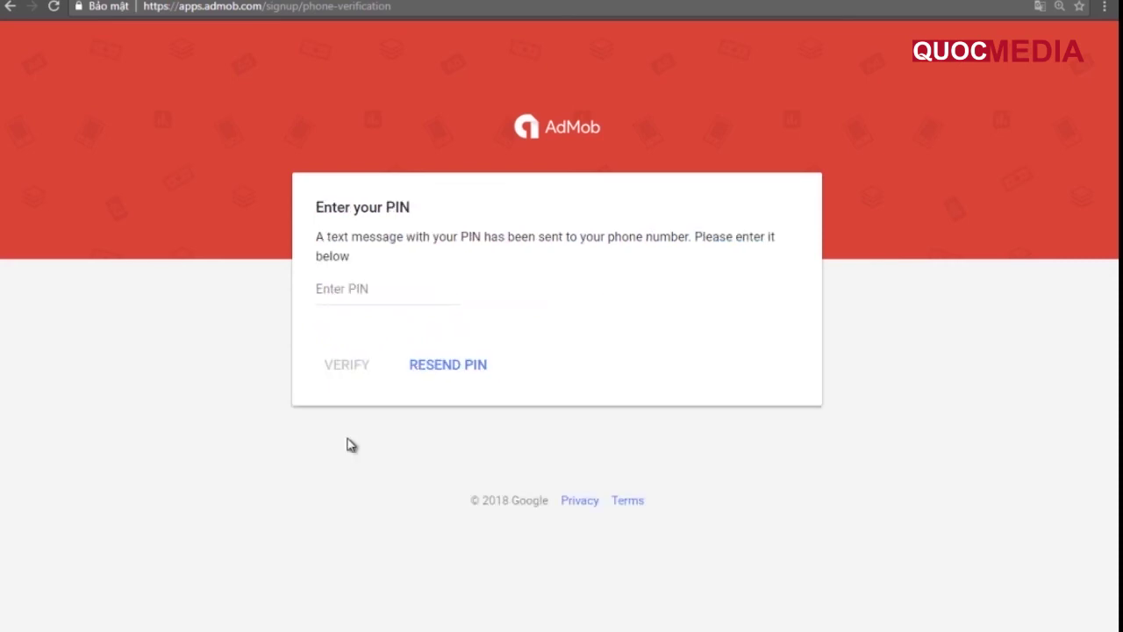
# Enter the received six-digit PIN, verify the account, and continue into AdMob.
pyautogui.click(367, 292)
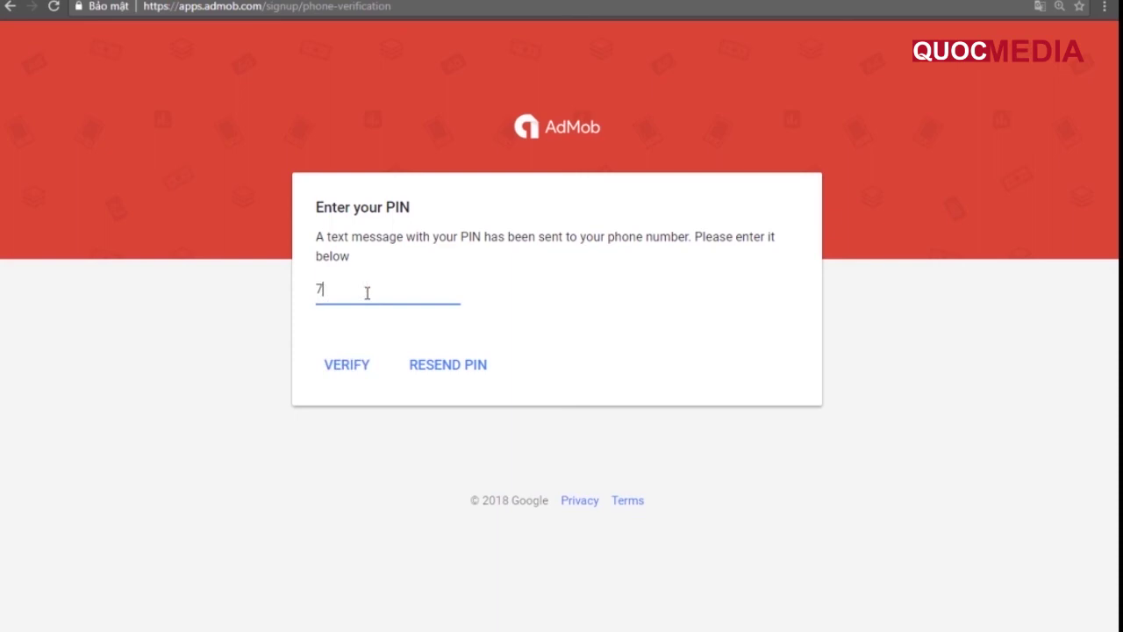
pyautogui.click(356, 374)
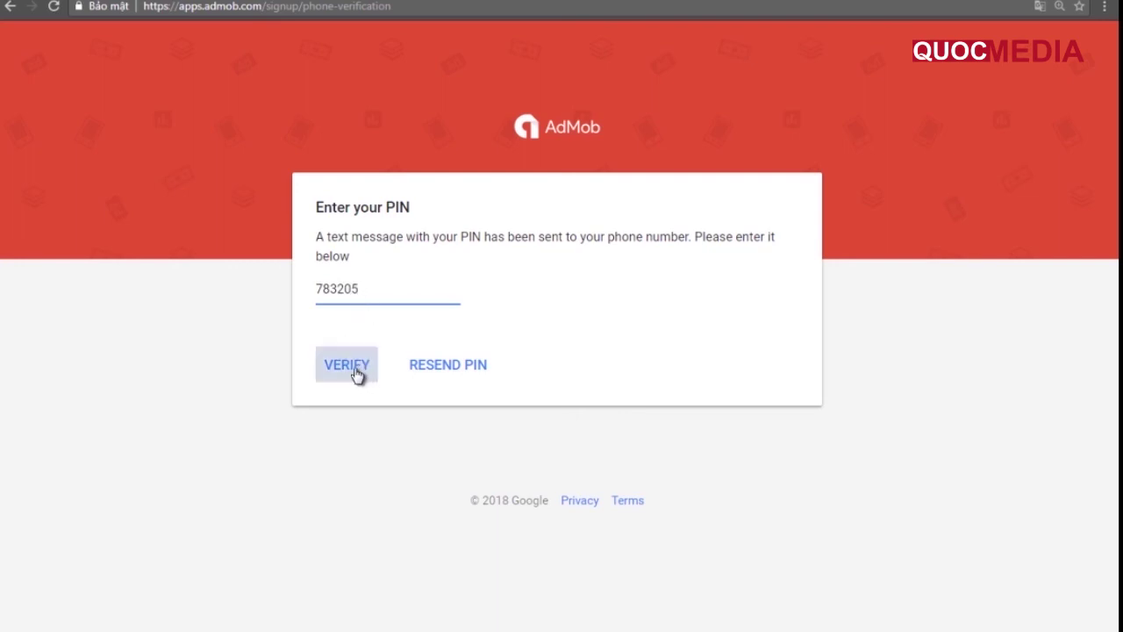
pyautogui.click(356, 374)
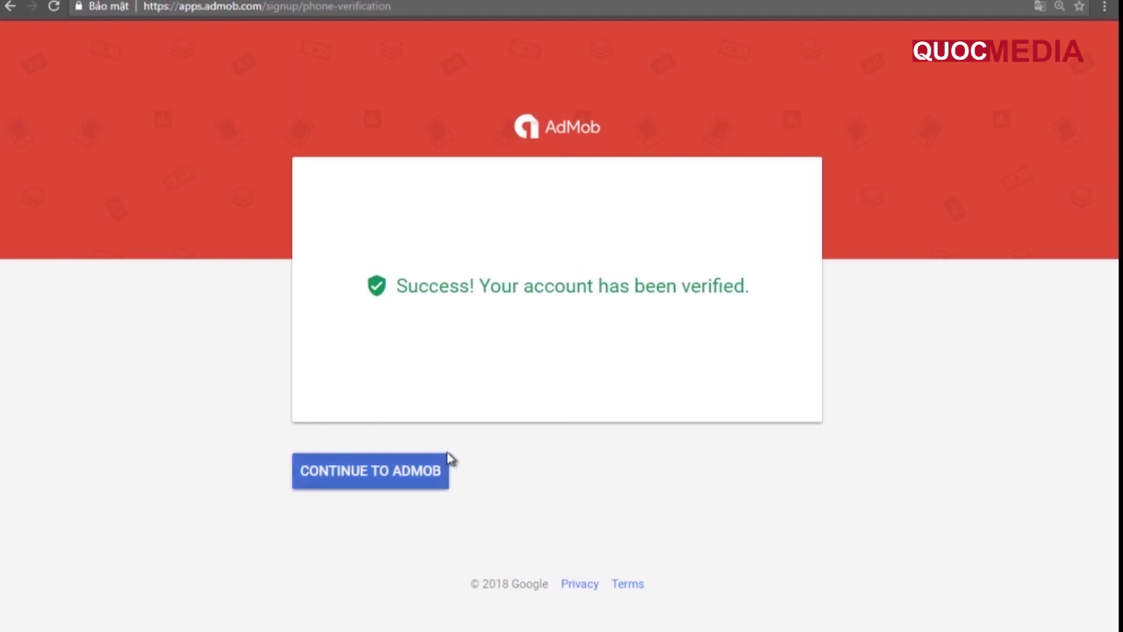
pyautogui.click(375, 472)
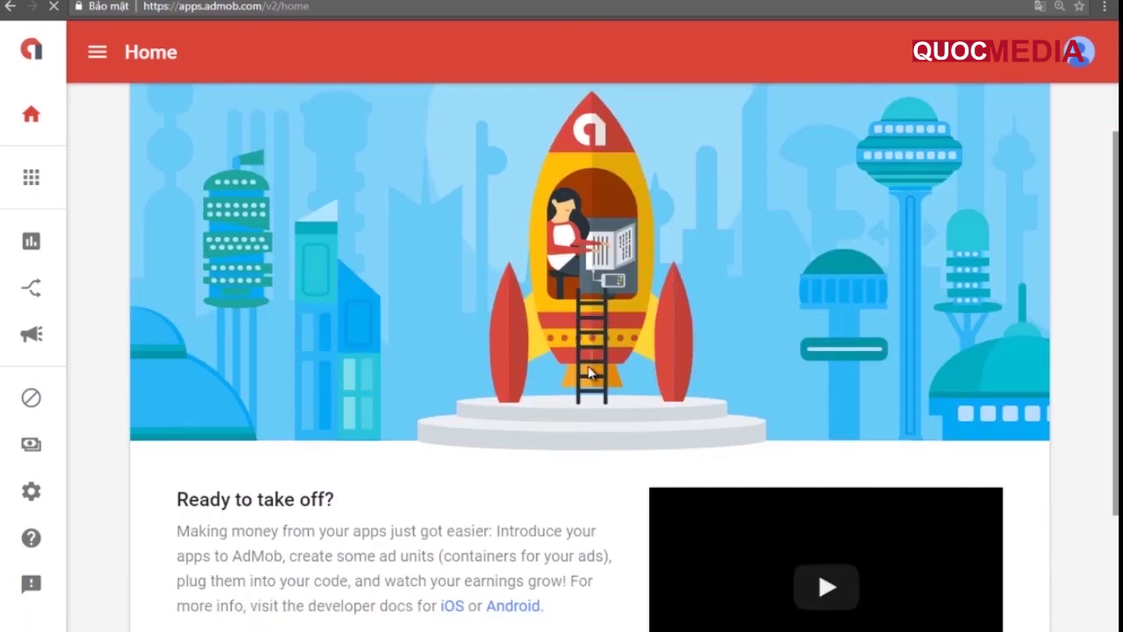
# Scroll the Home dashboard to view the 'Ready to take off?' card and introduction video.
pyautogui.scroll(-3, 597, 382)
pyautogui.scroll(3, 480, 451)
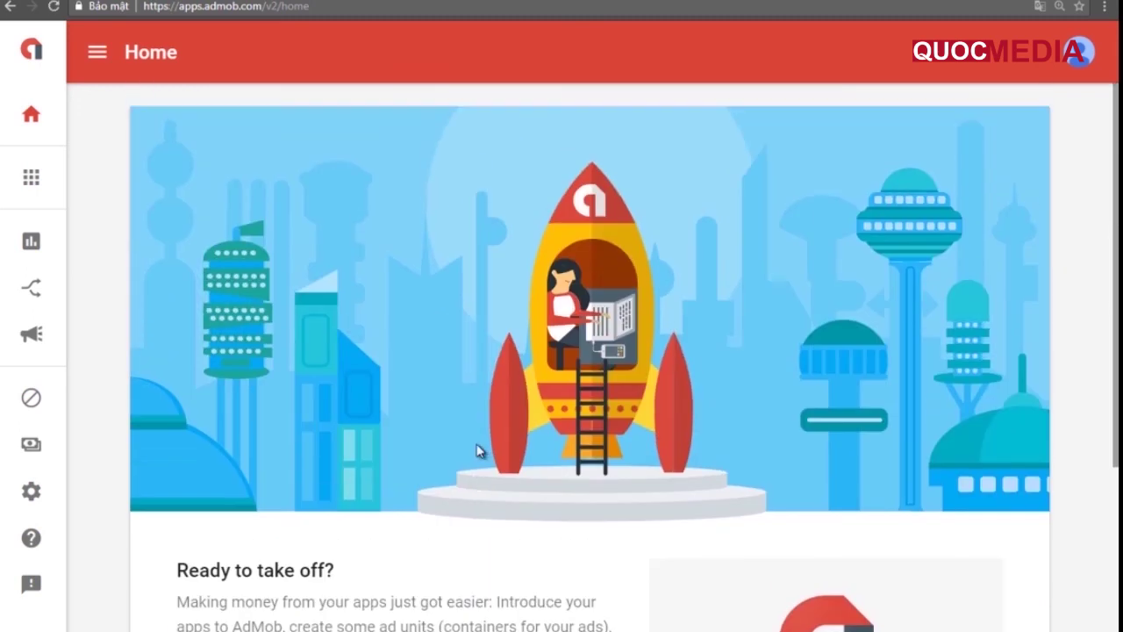
pyautogui.scroll(-1, 480, 451)
pyautogui.scroll(-1, 480, 450)
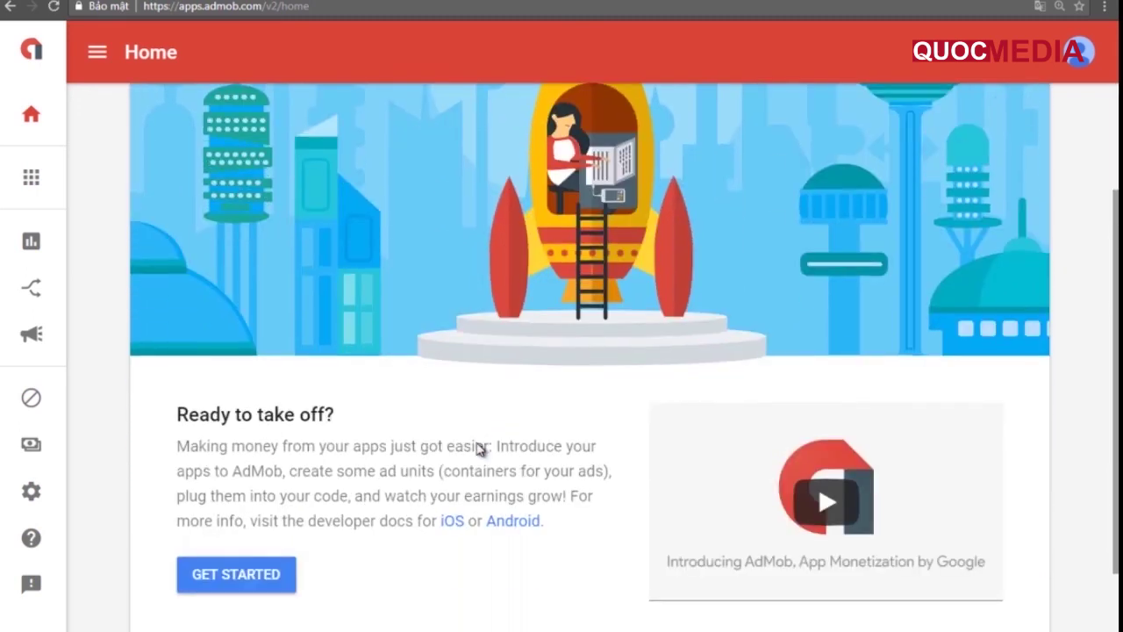